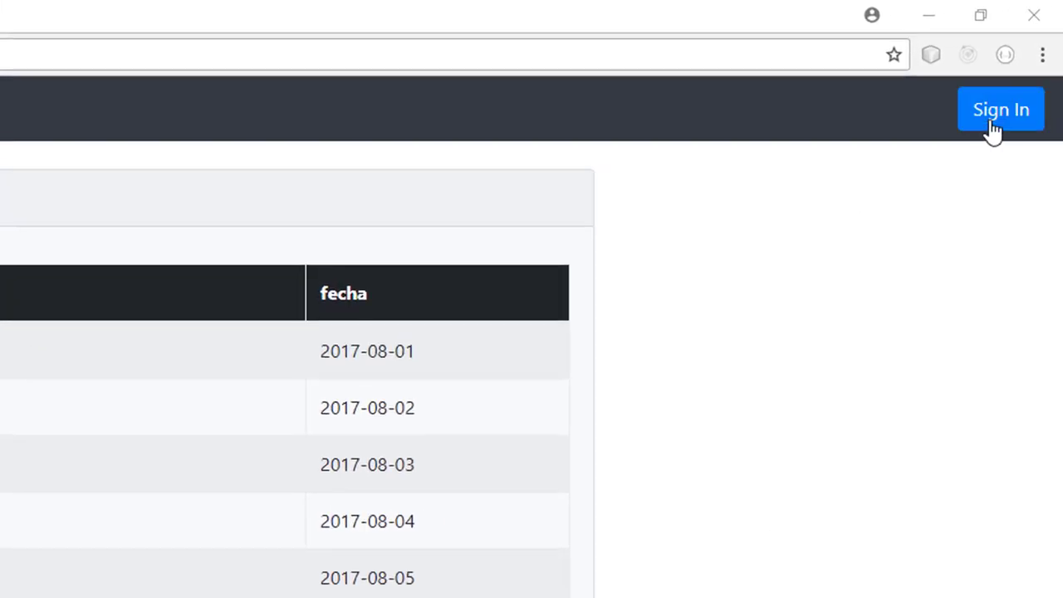
Sign in with the regular user account's username and password to reach the client list.
left_click(992, 120)
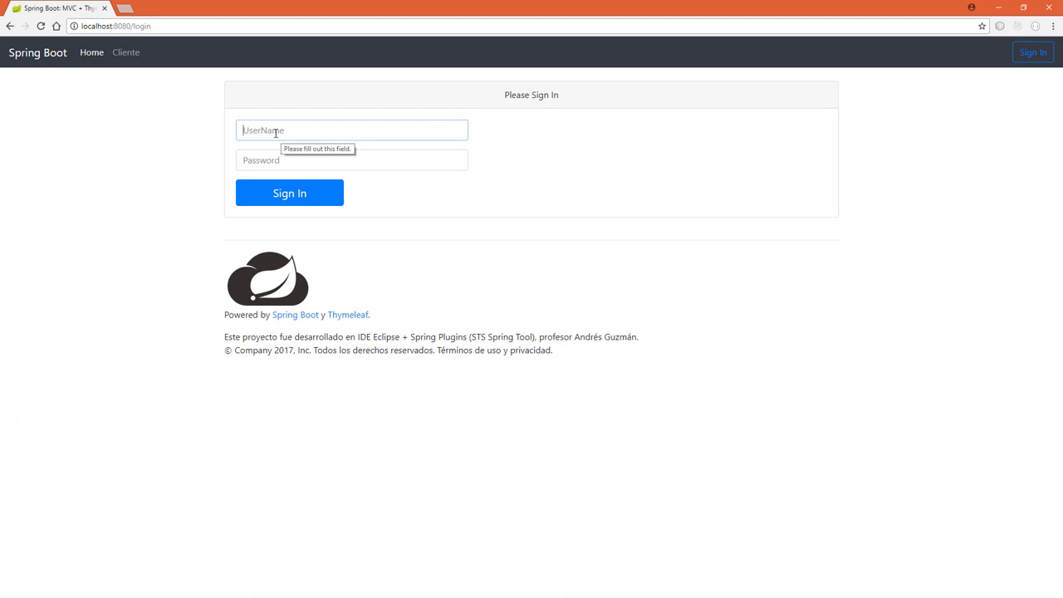
type("andres")
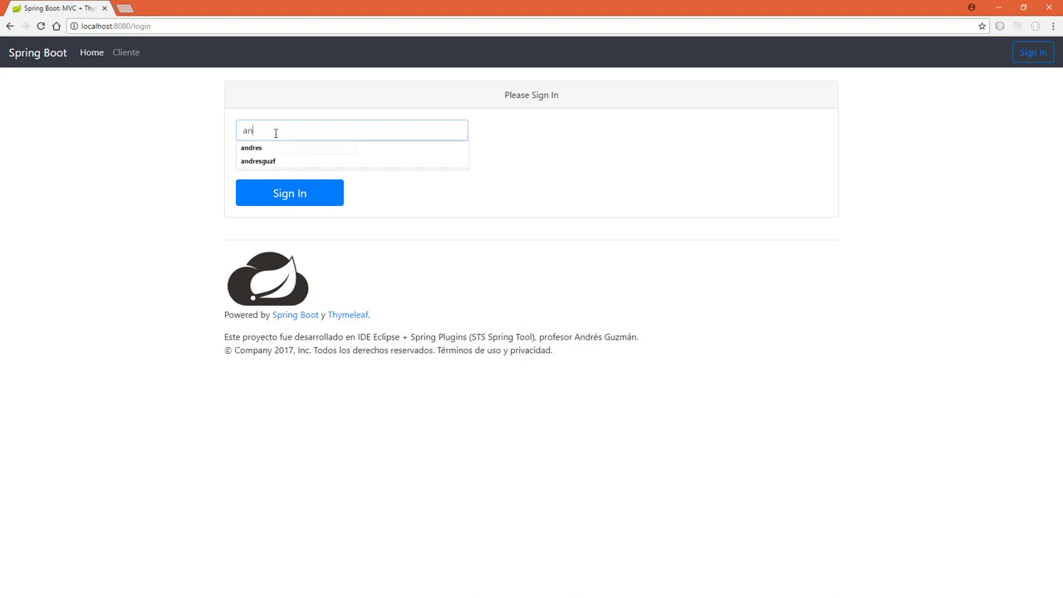
left_click(435, 166)
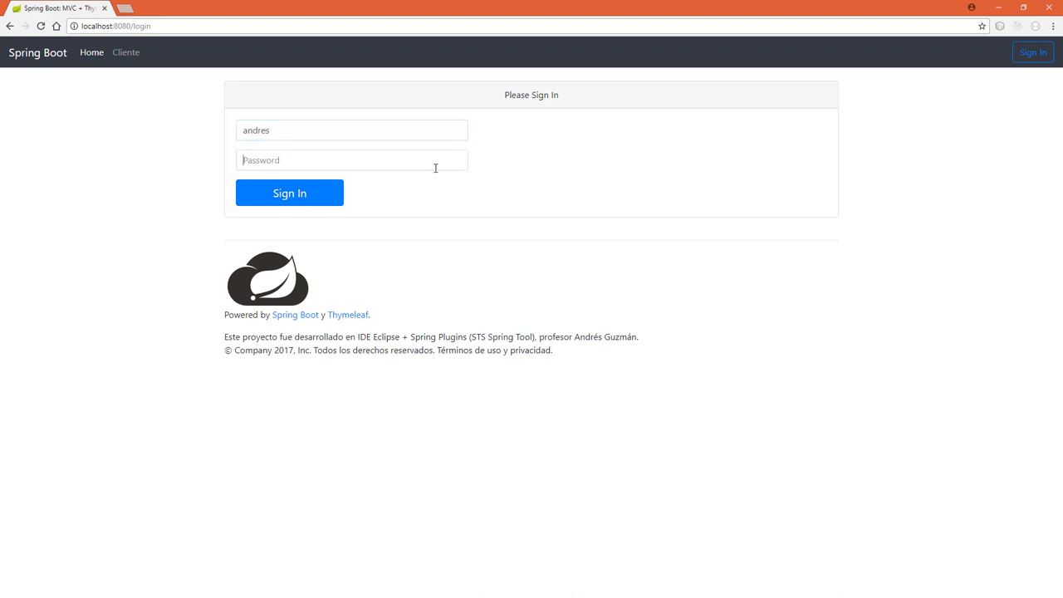
type("1234")
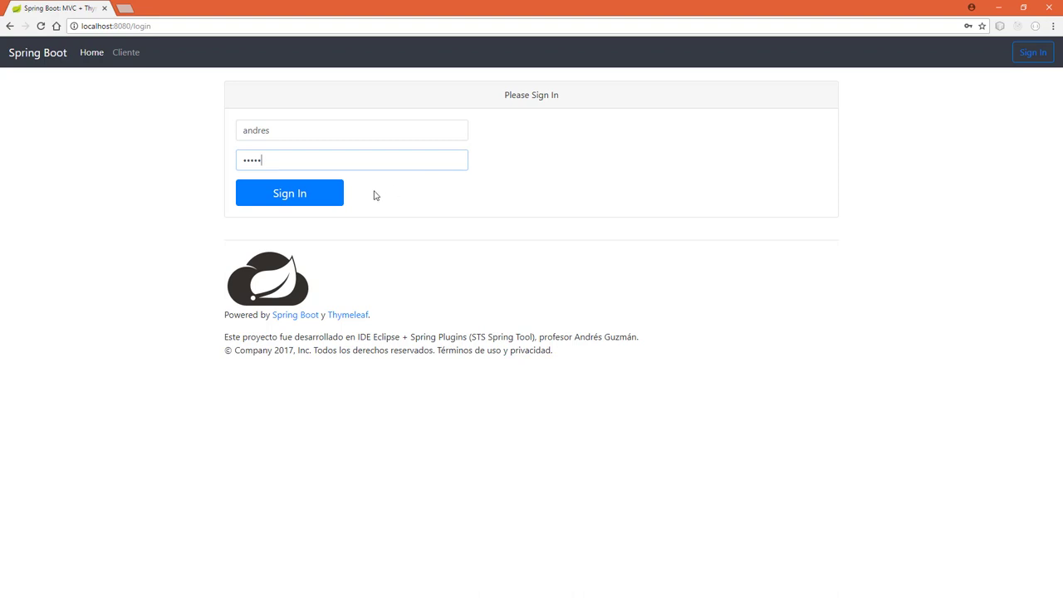
left_click(299, 197)
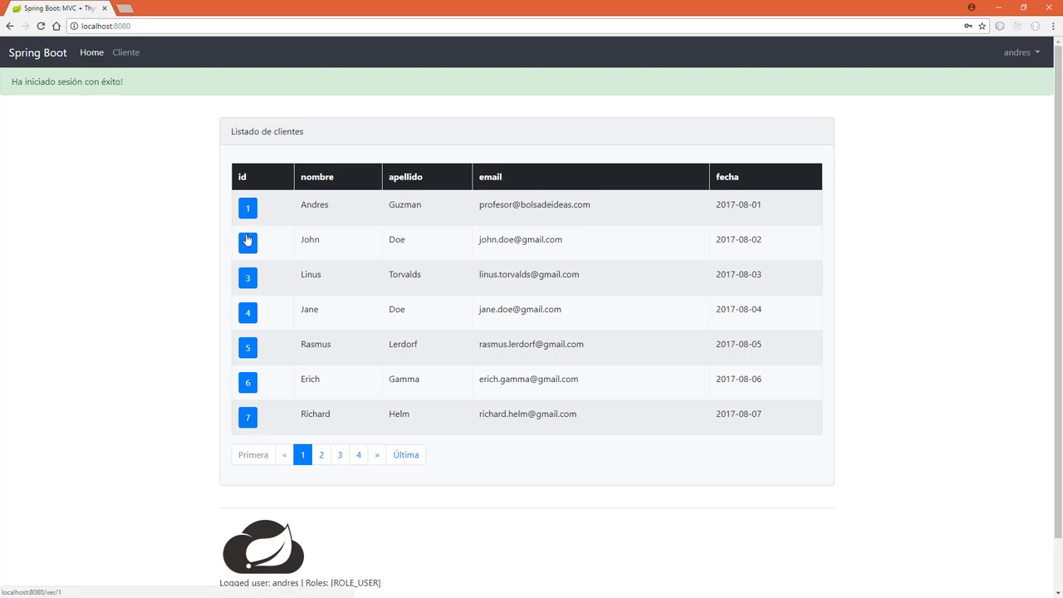
Open client 1's detail page and check the signed-in account menu.
left_click(248, 209)
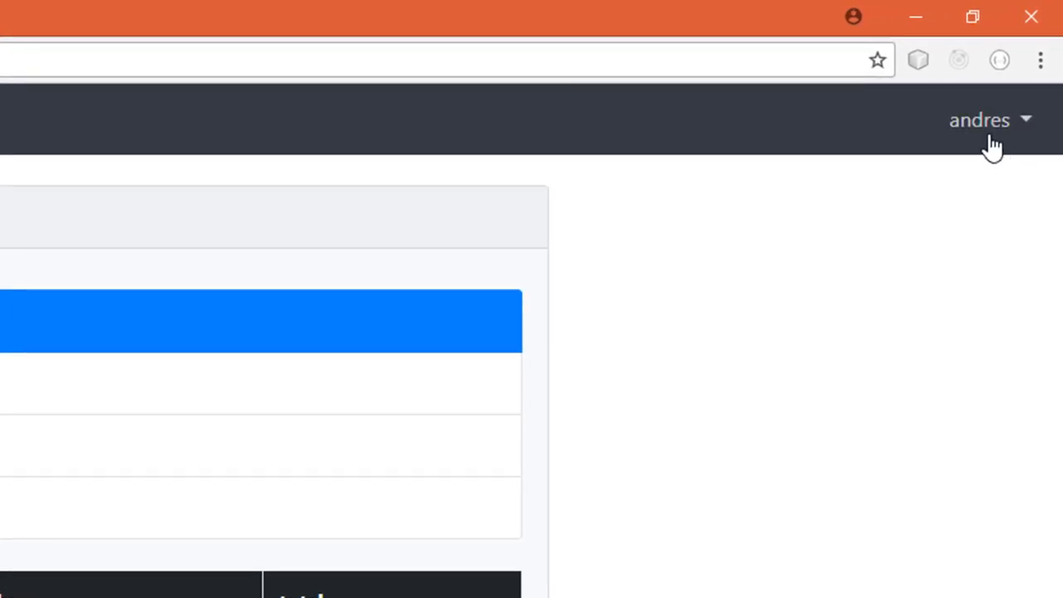
left_click(986, 144)
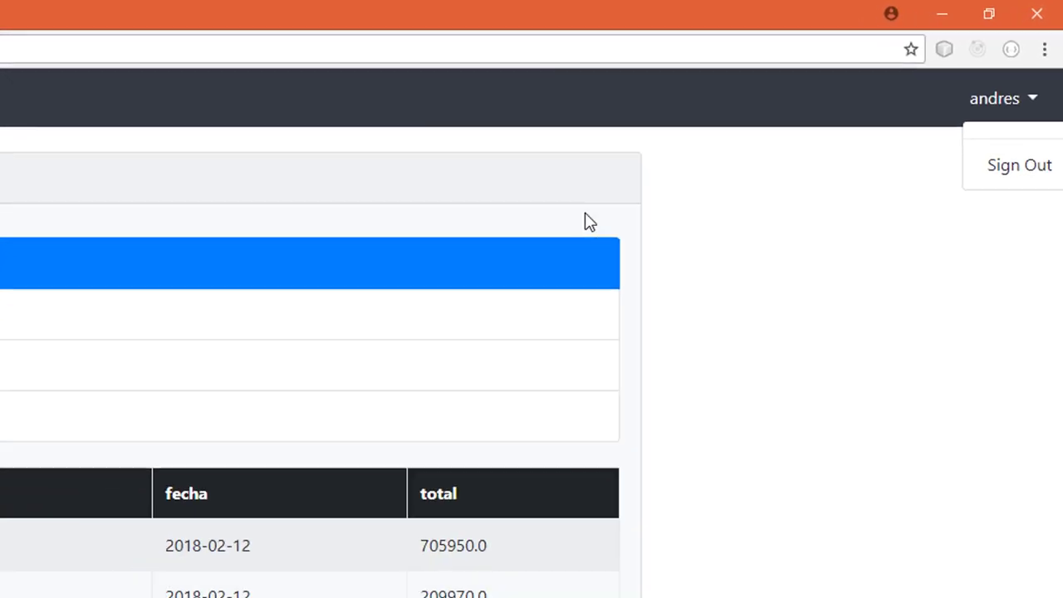
left_click(799, 366)
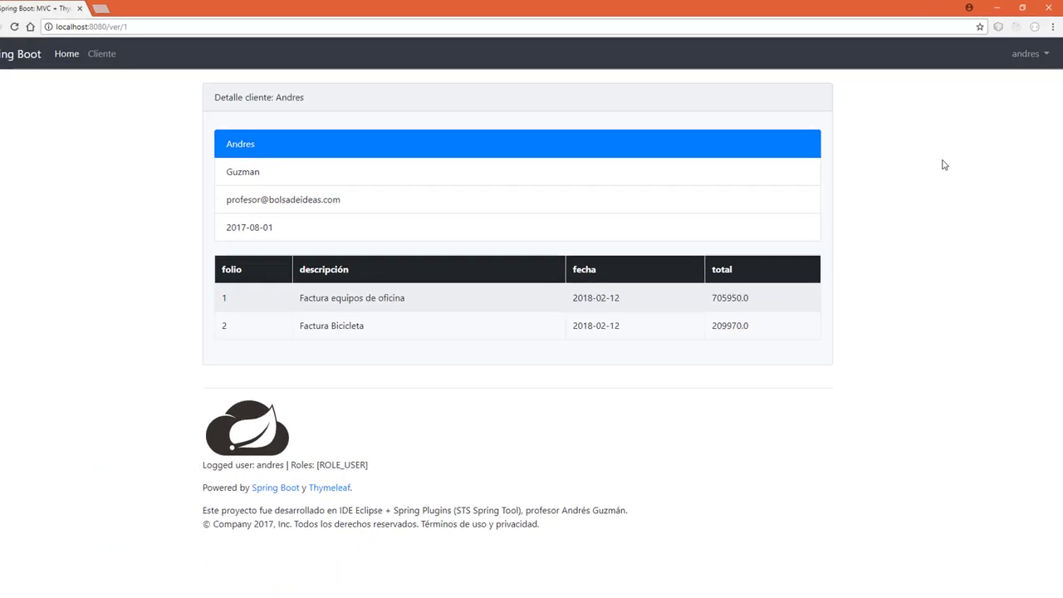
Highlight the footer's logged-in user name and its ROLE_USER role.
left_click_drag(203, 464, 218, 463)
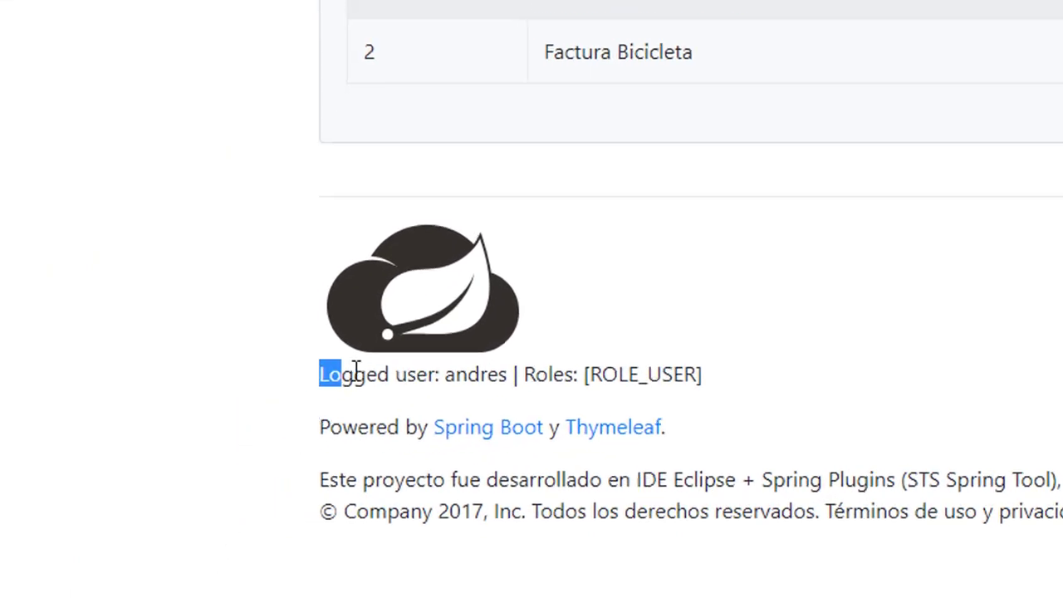
left_click_drag(355, 372, 449, 374)
double_click(450, 375)
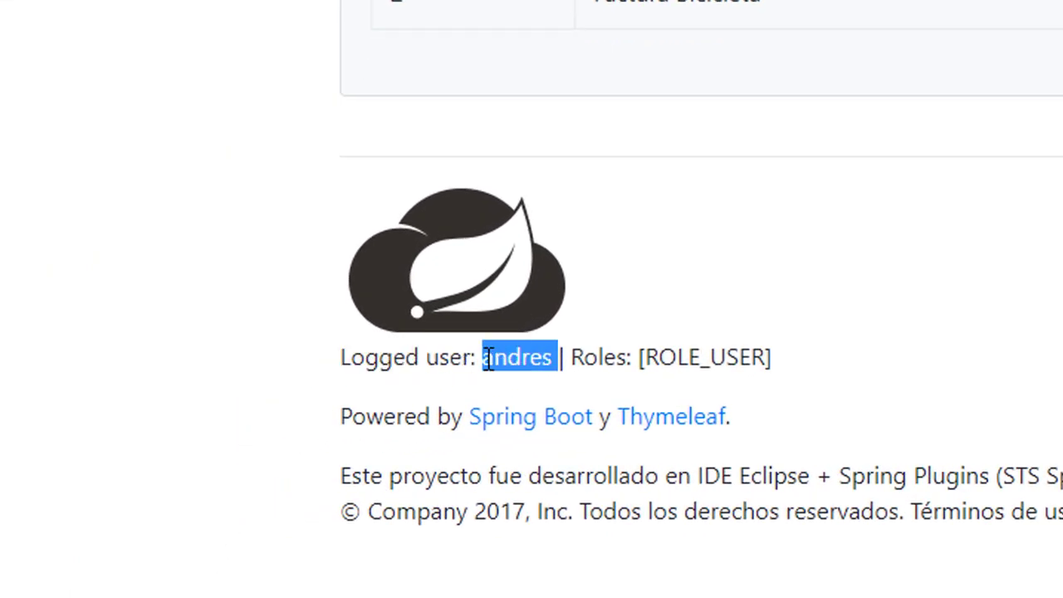
left_click_drag(572, 358, 765, 358)
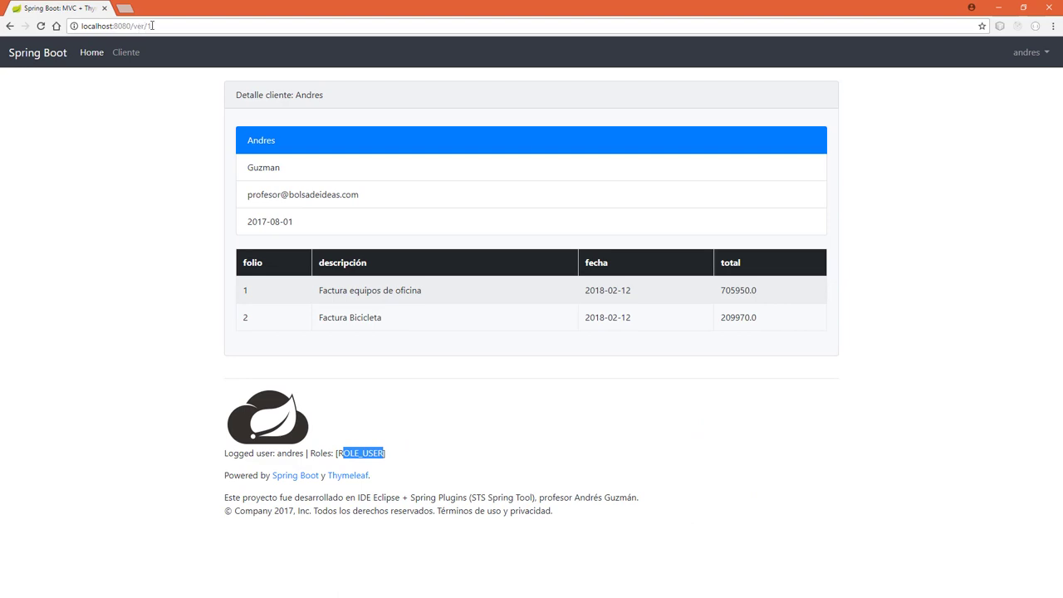
Try loading the /form client page from the address bar, then return to the client list.
left_click_drag(144, 26, 152, 26)
key("BackSpace")
key("BackSpace")
key("BackSpace")
key("BackSpace")
key("BackSpace")
type("fo")
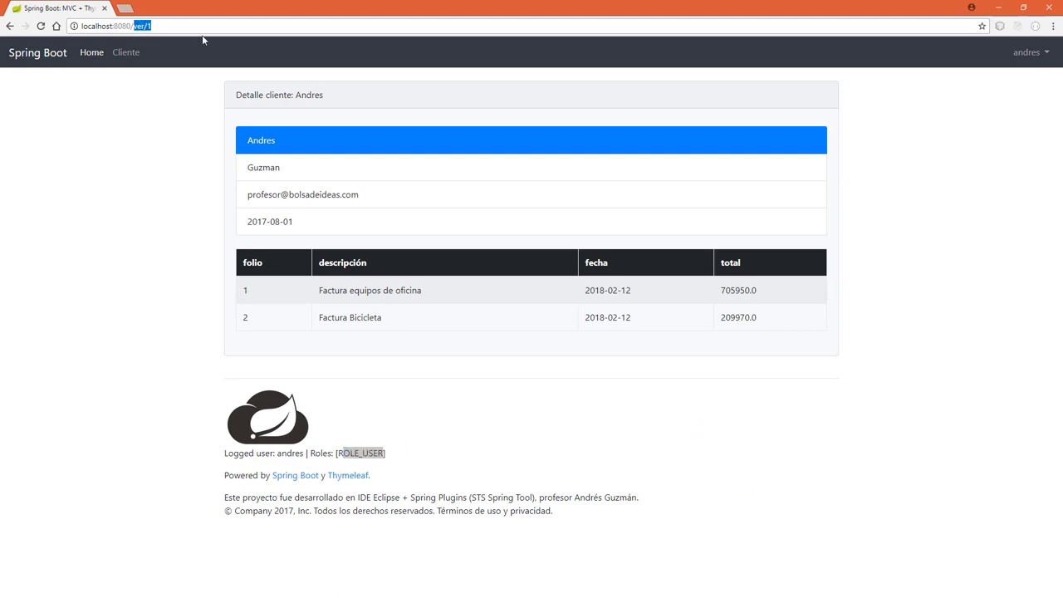
type("rm")
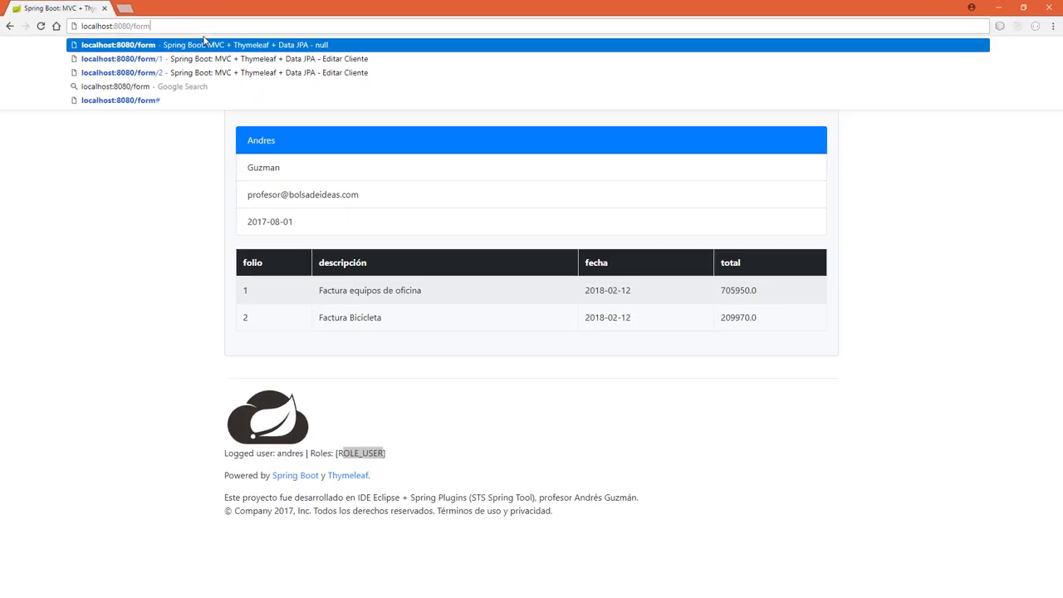
key("Return")
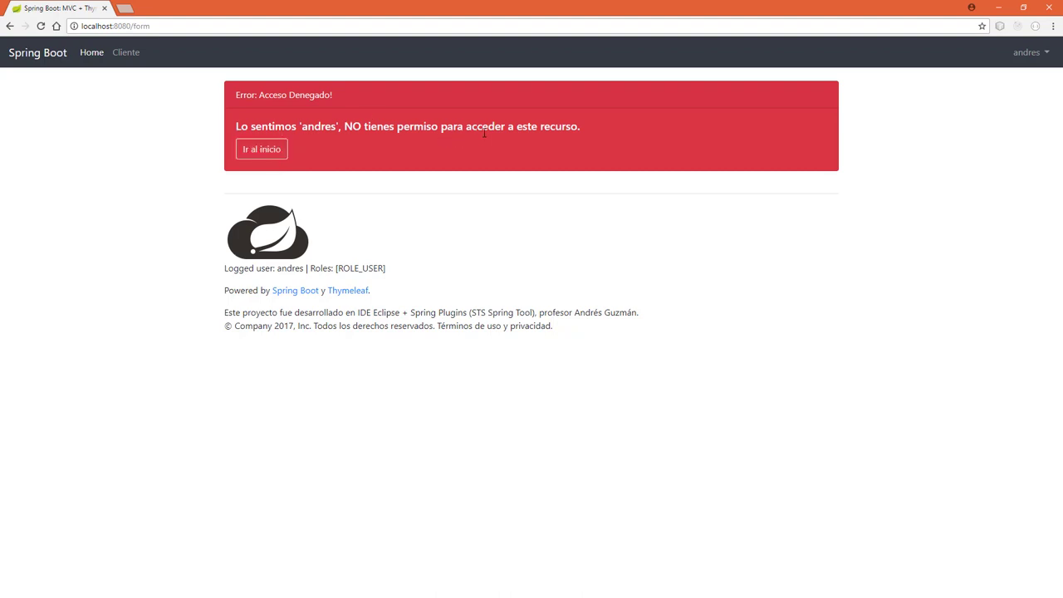
left_click(267, 148)
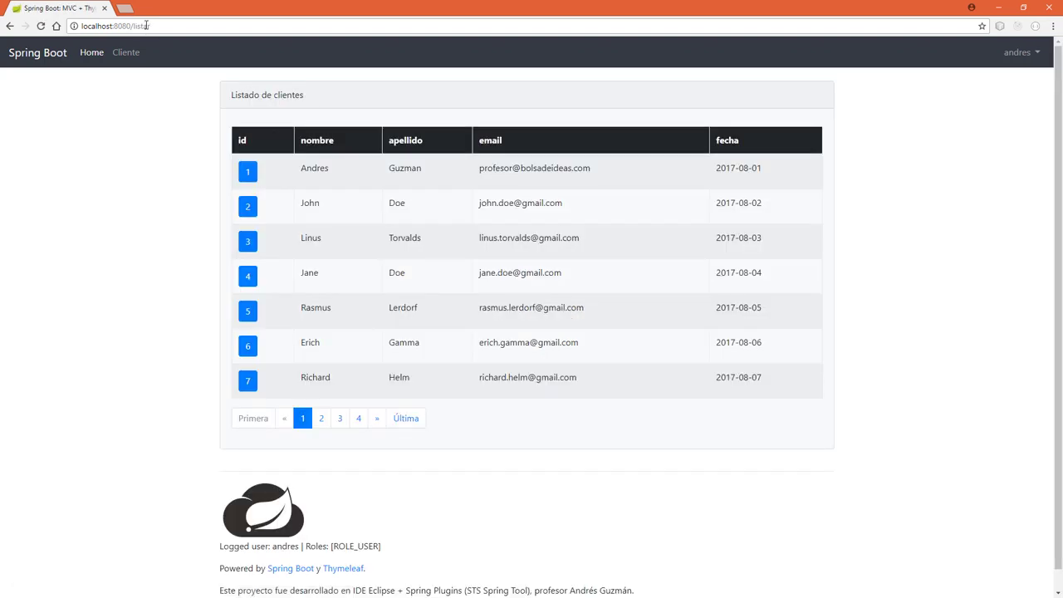
Attempt to delete client 2 via the /eliminar/2 address, hitting Acceso Denegado.
double_click(147, 25)
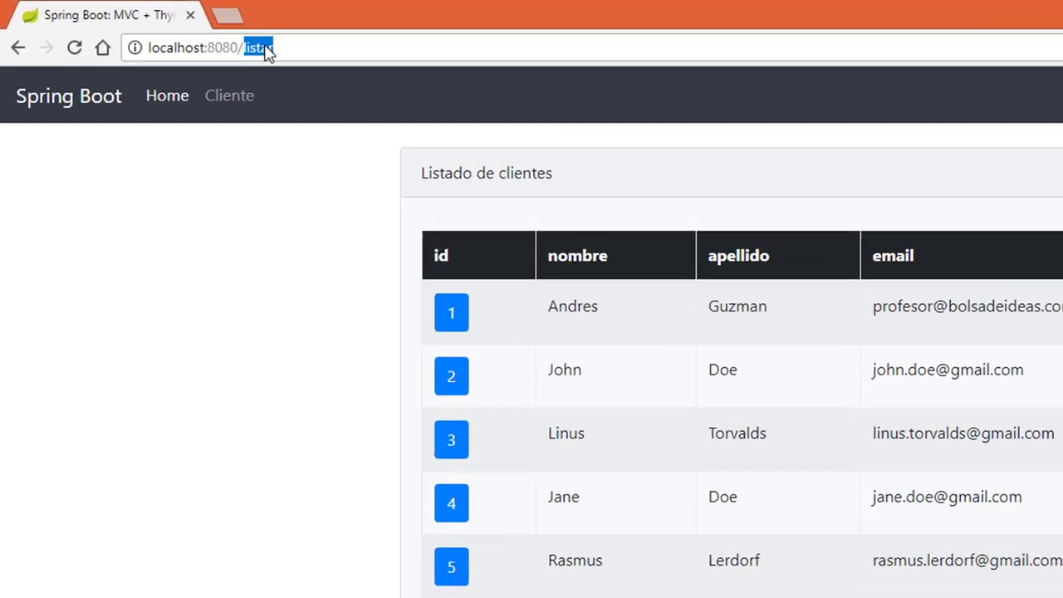
key("BackSpace")
type("eli")
key("Down")
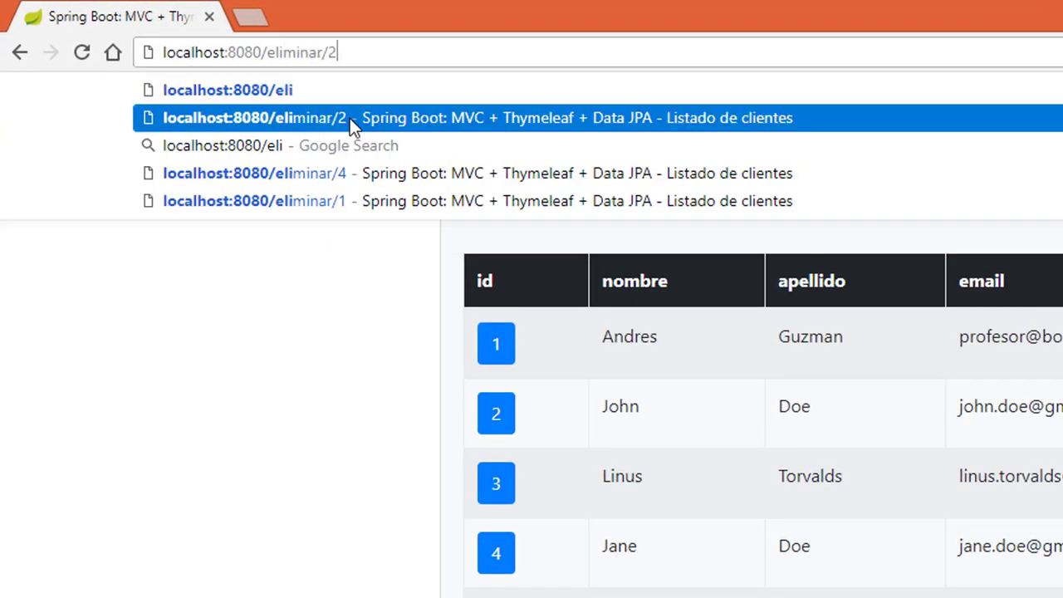
left_click(350, 118)
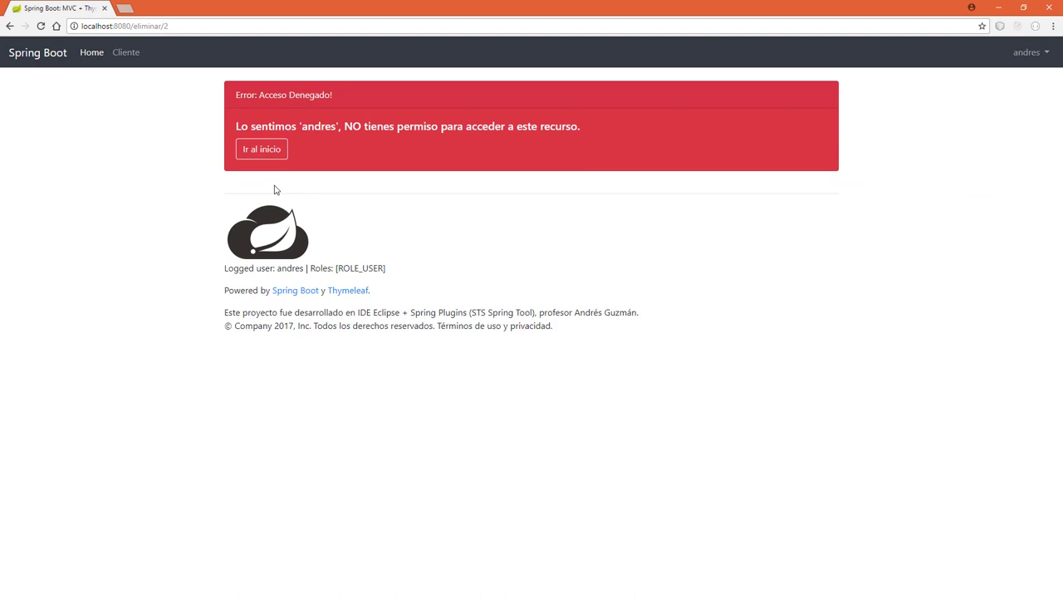
Attempt to open the invoice form at /factura/form/1, also denied.
double_click(157, 25)
left_click_drag(171, 26, 138, 28)
type("factura/for")
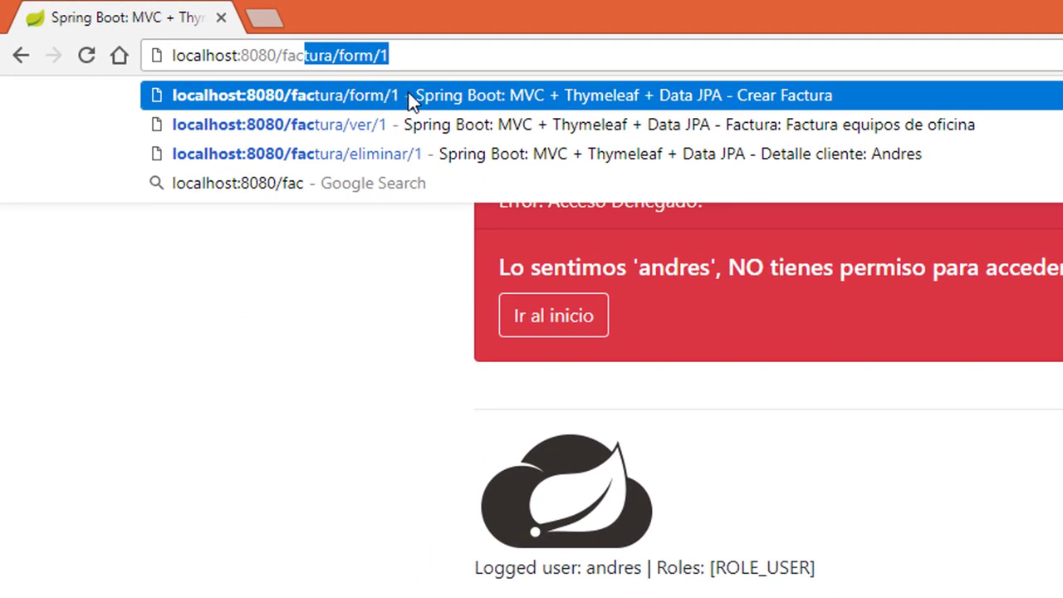
left_click(409, 98)
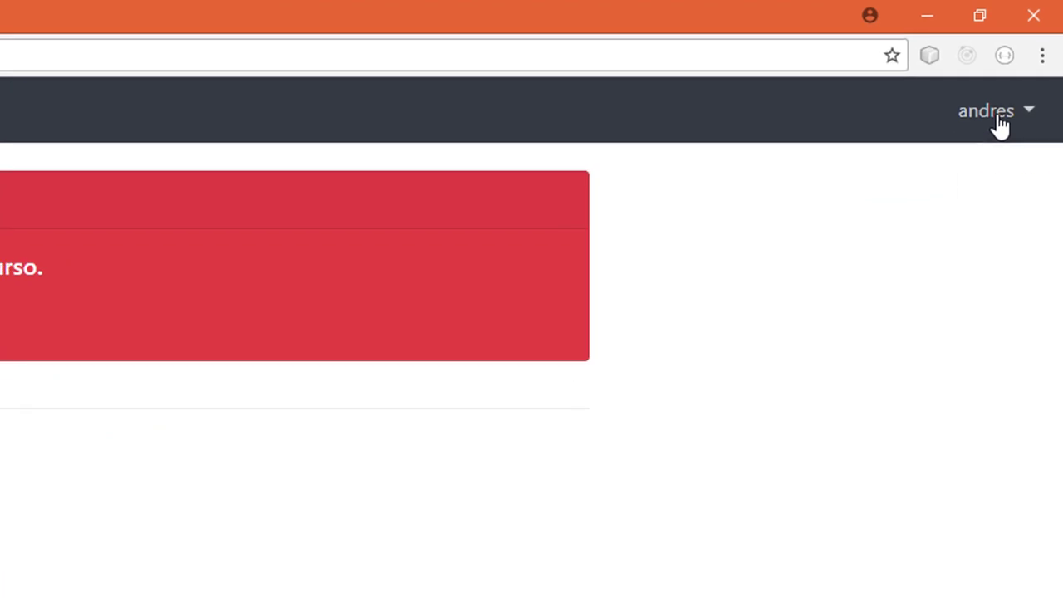
Sign out of the regular account and sign back in as admin with the administrator password.
left_click(1001, 117)
left_click(1011, 187)
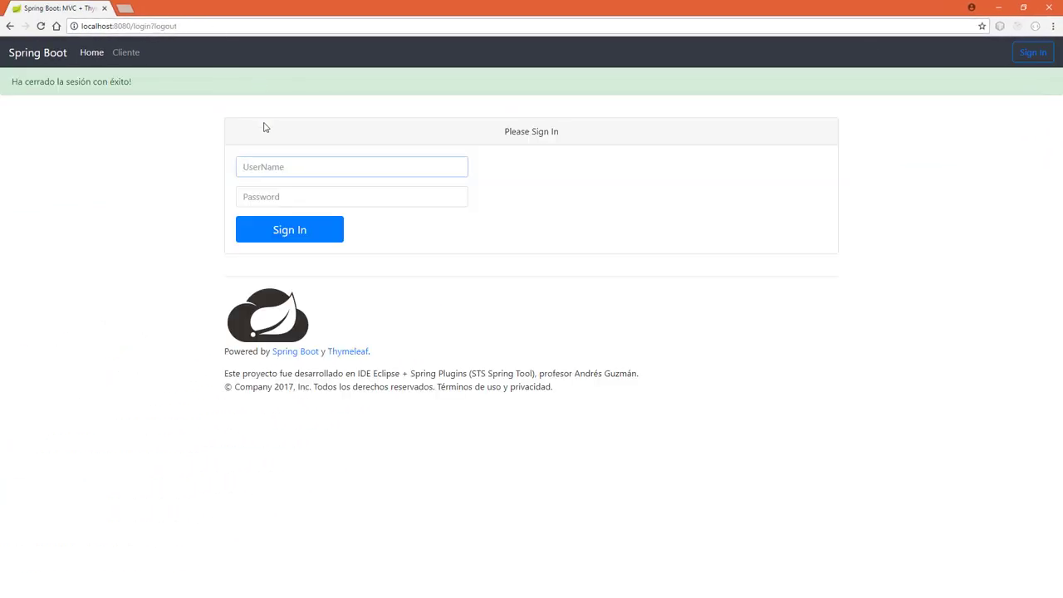
left_click(273, 166)
type("admin")
left_click(273, 184)
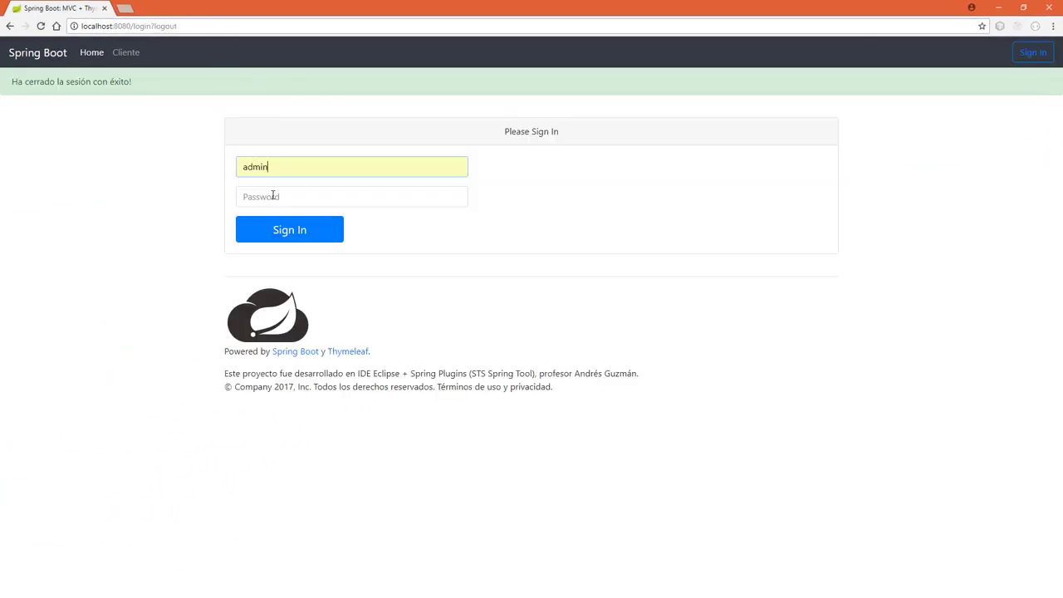
left_click(273, 196)
type("12345")
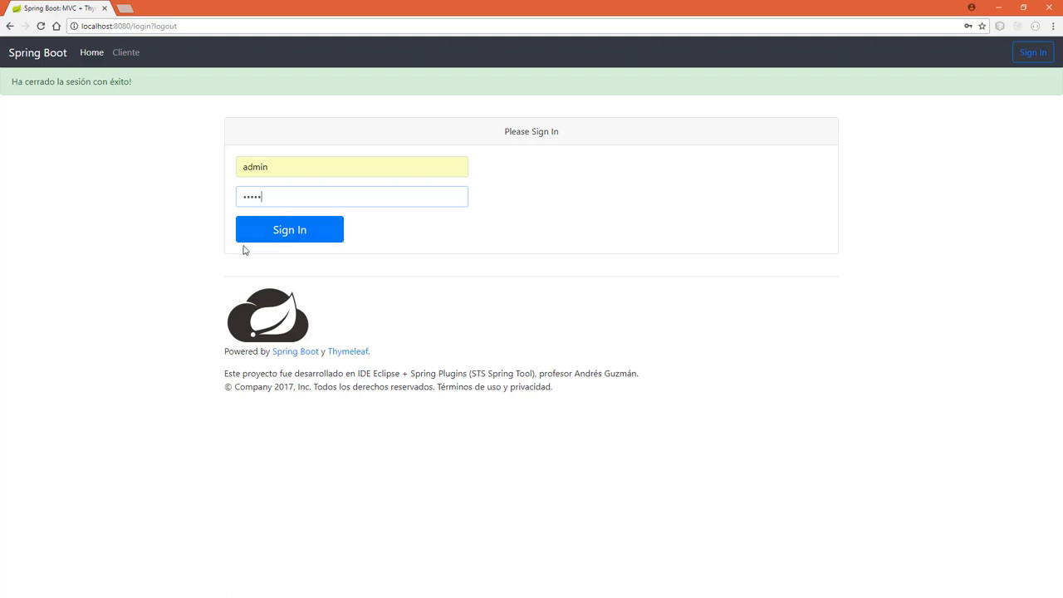
left_click(274, 235)
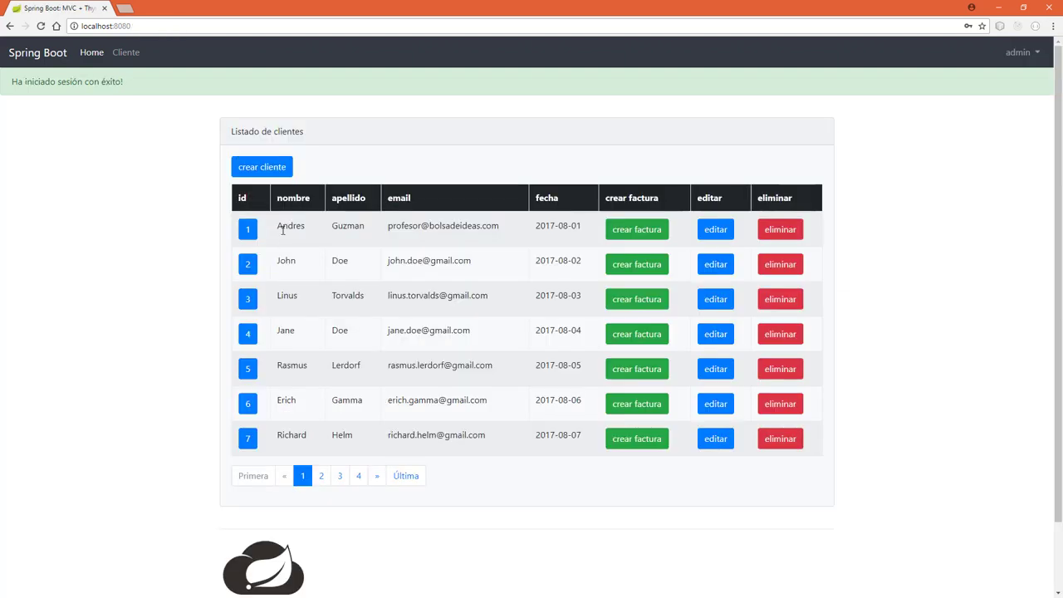
Delete client 2 from the listing and confirm the deletion.
scroll(283, 230, "down", 2)
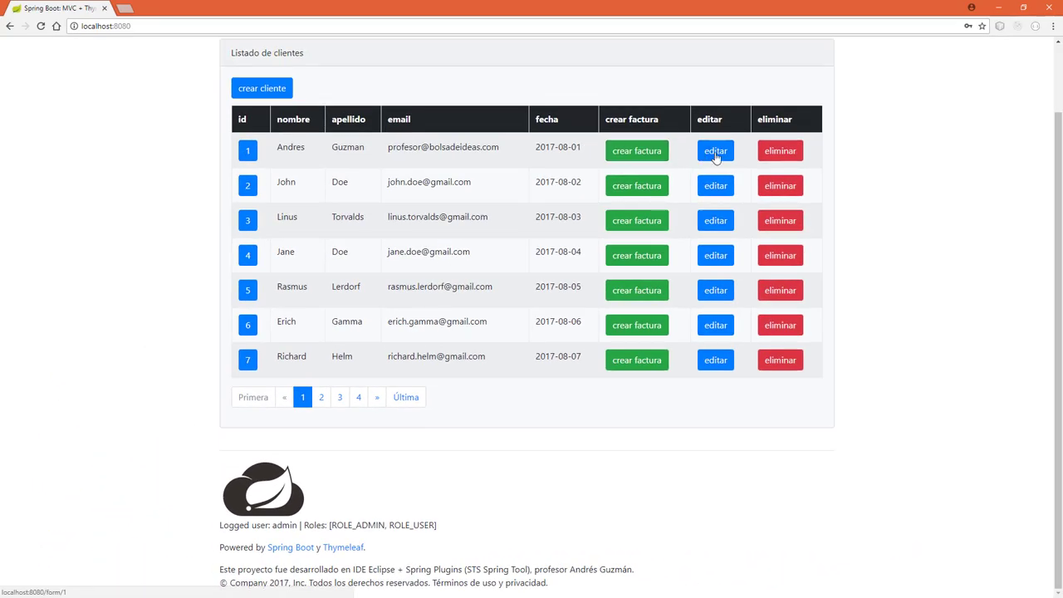
left_click(766, 186)
left_click(572, 86)
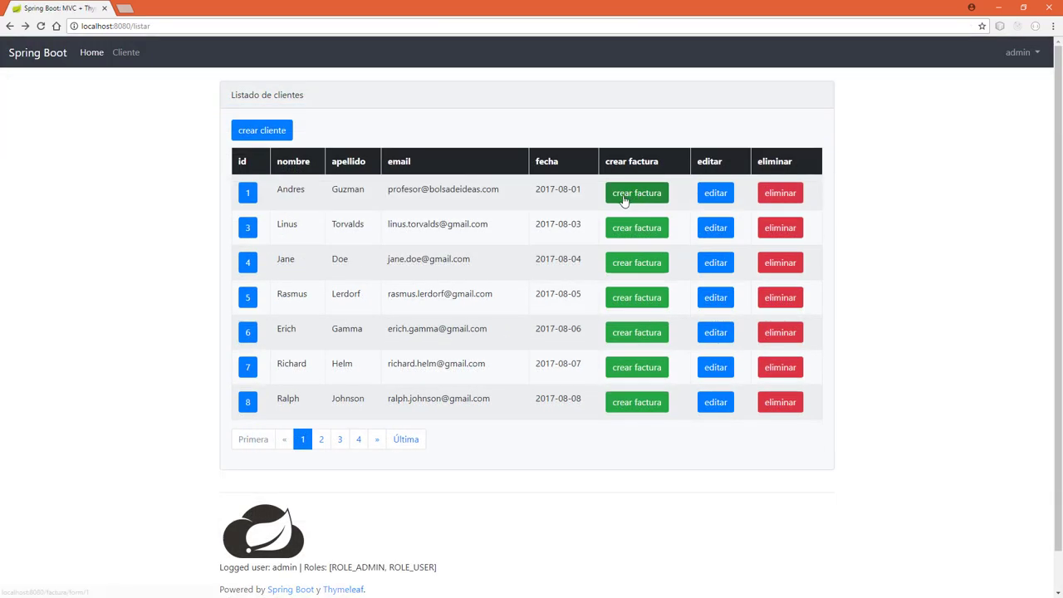
Start a new invoice for client 1 with description 'Monitor LCD' and observation 'Algo importante'.
left_click(637, 198)
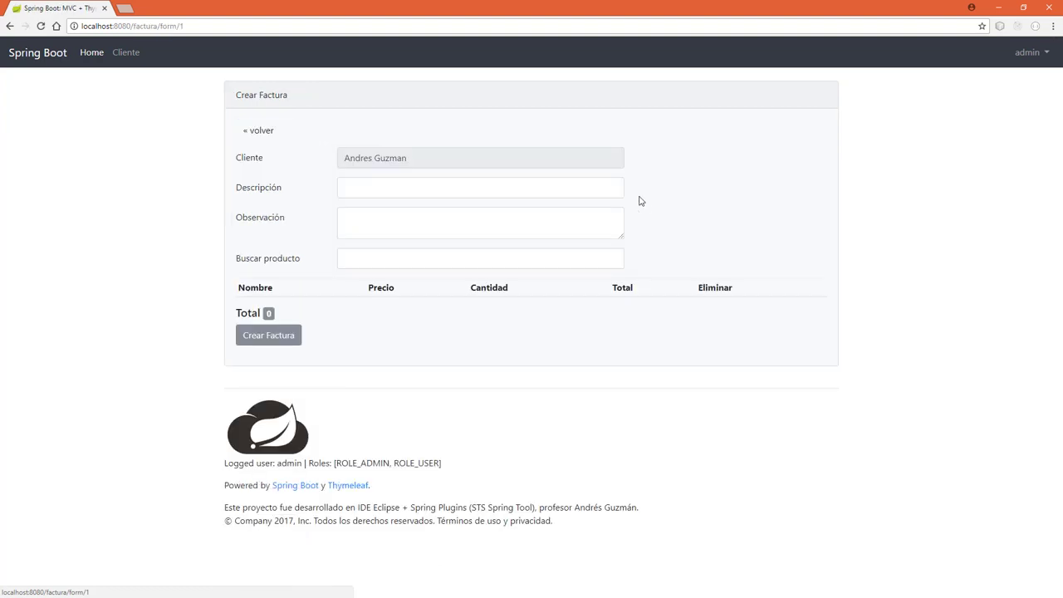
left_click(394, 192)
type("Mon")
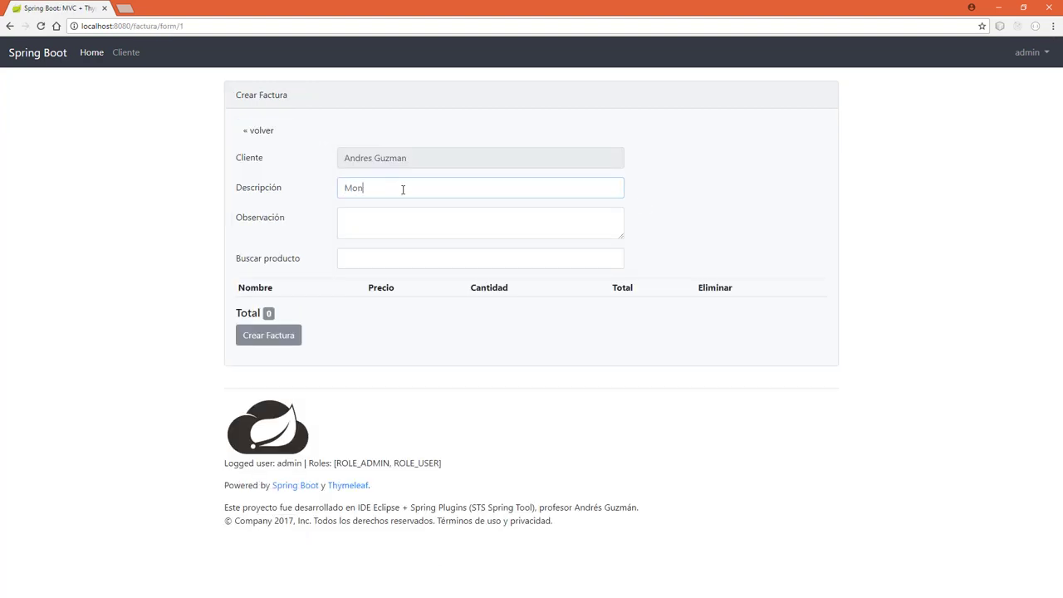
type("itor LCD")
left_click(386, 231)
type("Algo importante")
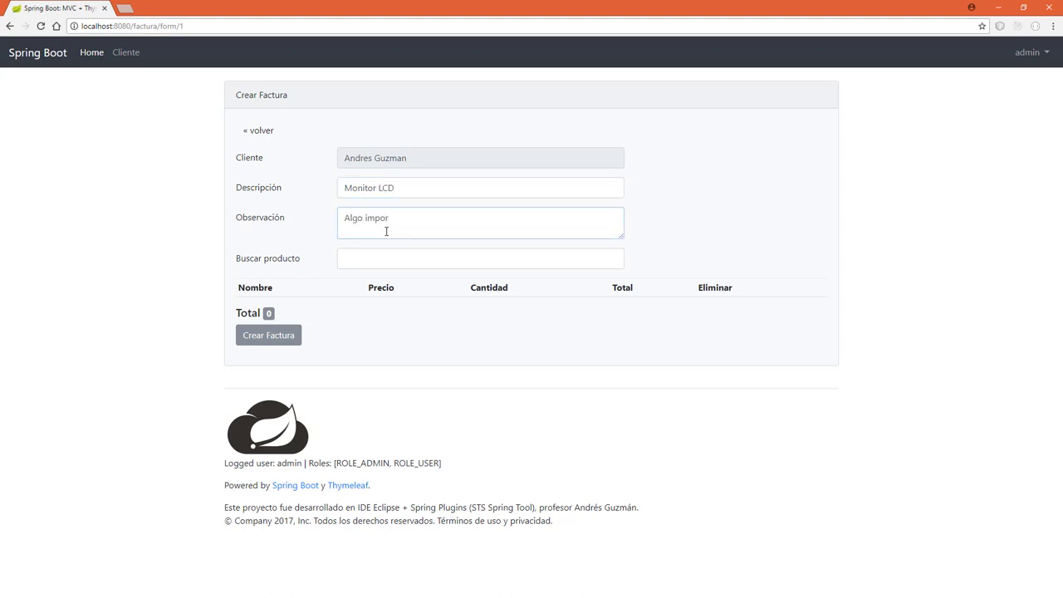
Add Panasonic Pantalla LCD and Hewlett Packard Multifuncional F2280 as invoice products.
left_click(383, 259)
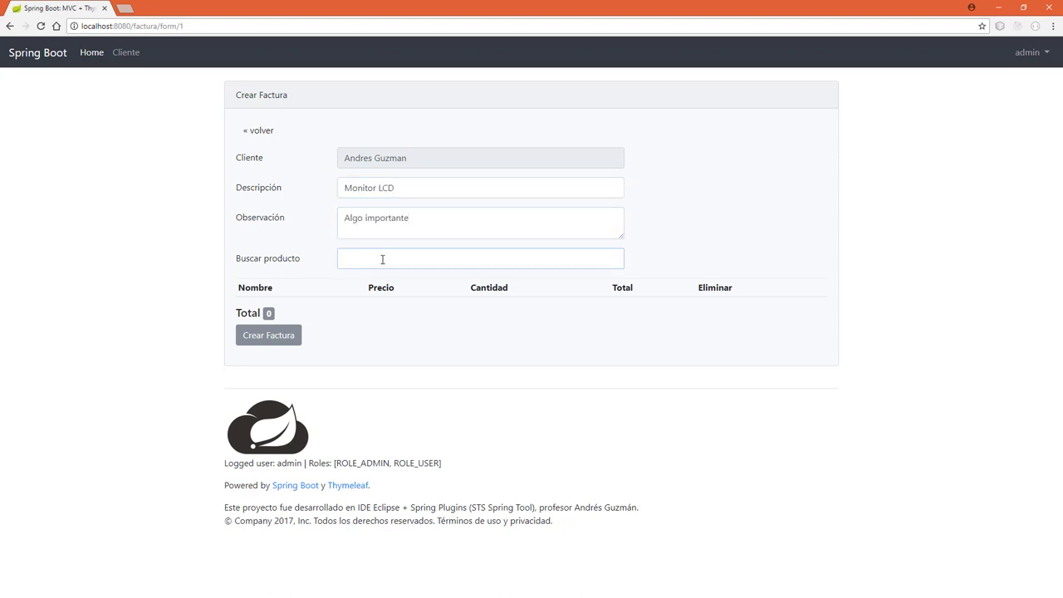
type("a")
left_click(379, 277)
key("BackSpace")
type("a")
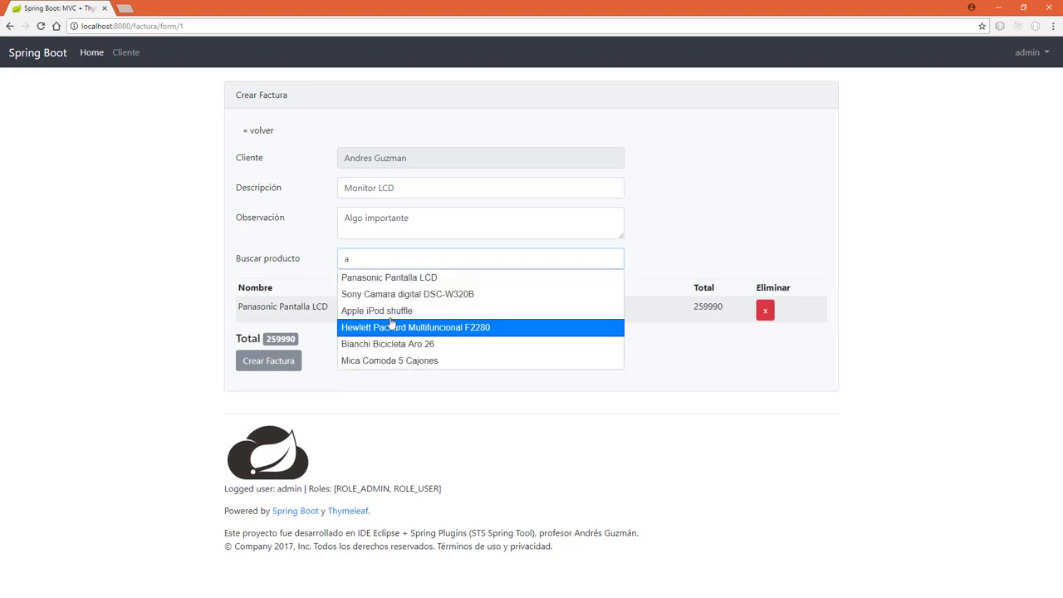
left_click(390, 327)
Save the invoice, view its details, then return to client 1's page.
left_click(270, 389)
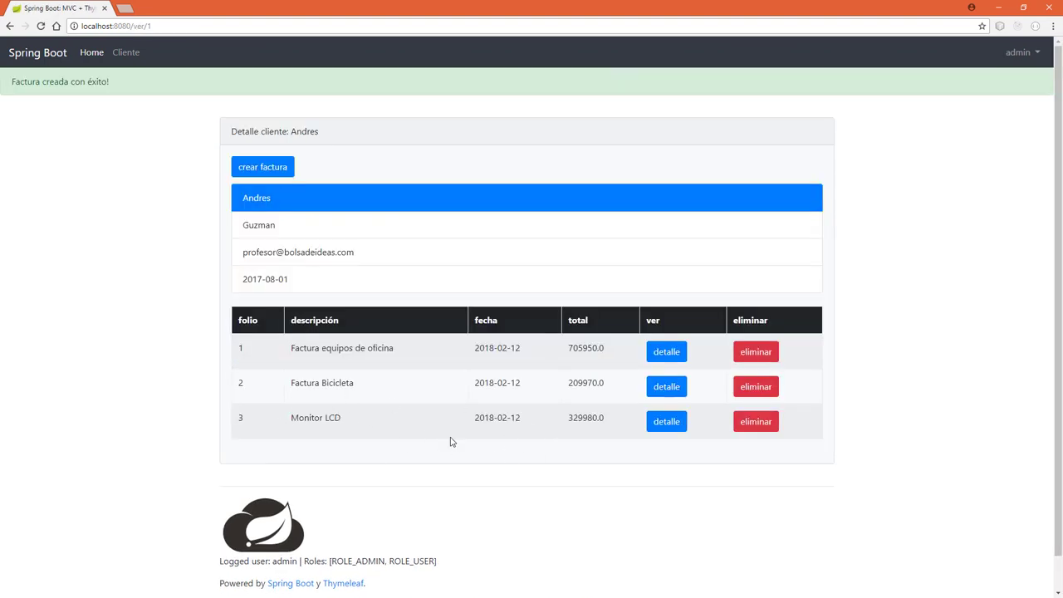
left_click(661, 425)
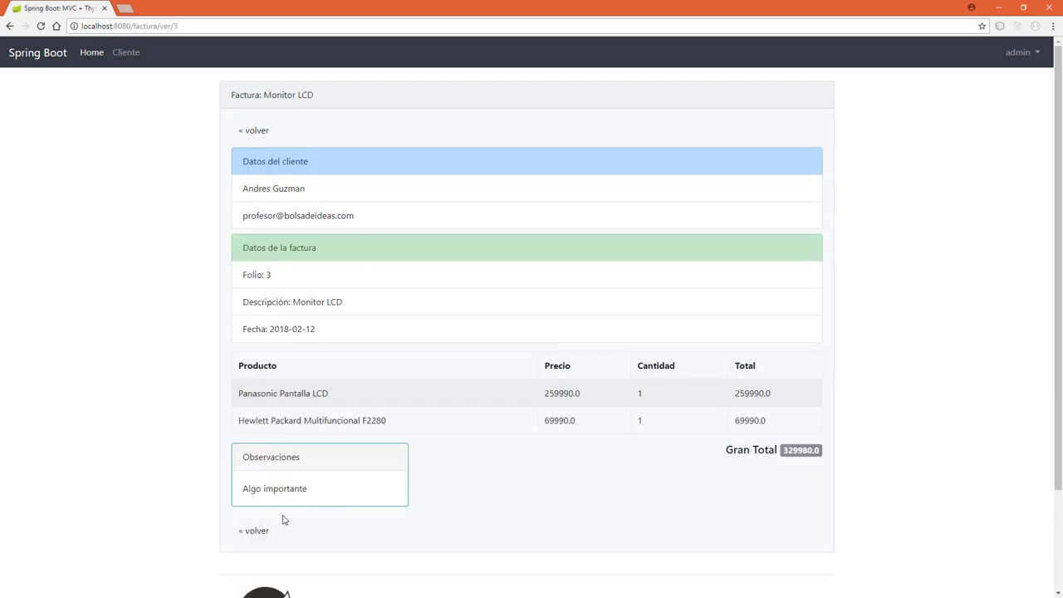
left_click(257, 531)
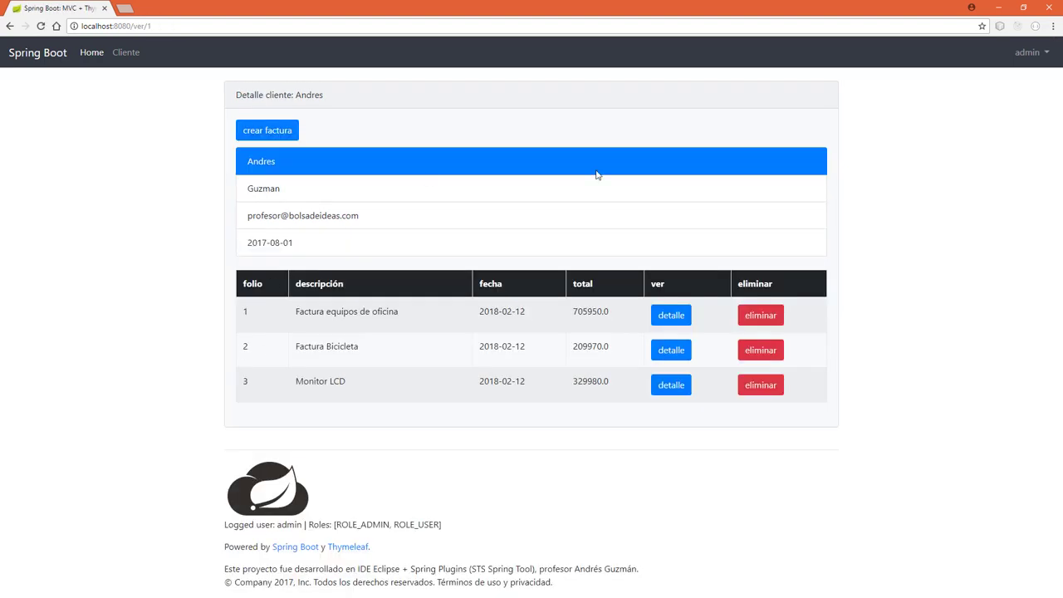